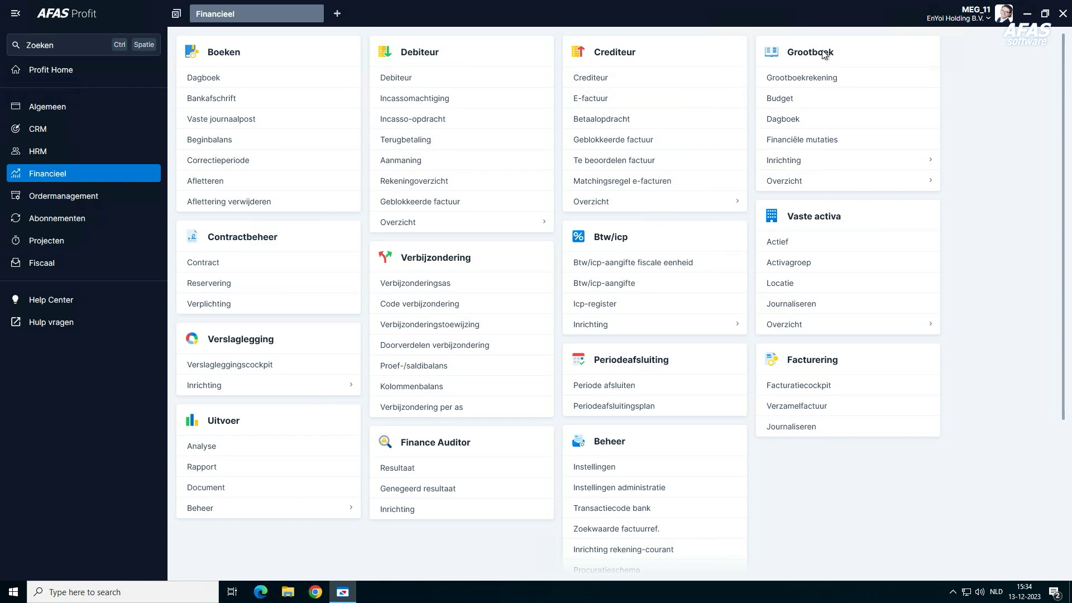
Step: Start a new general ledger account with number 1651, search name RC and description "Rekening courant Holding / Internet services"
left_click(824, 76)
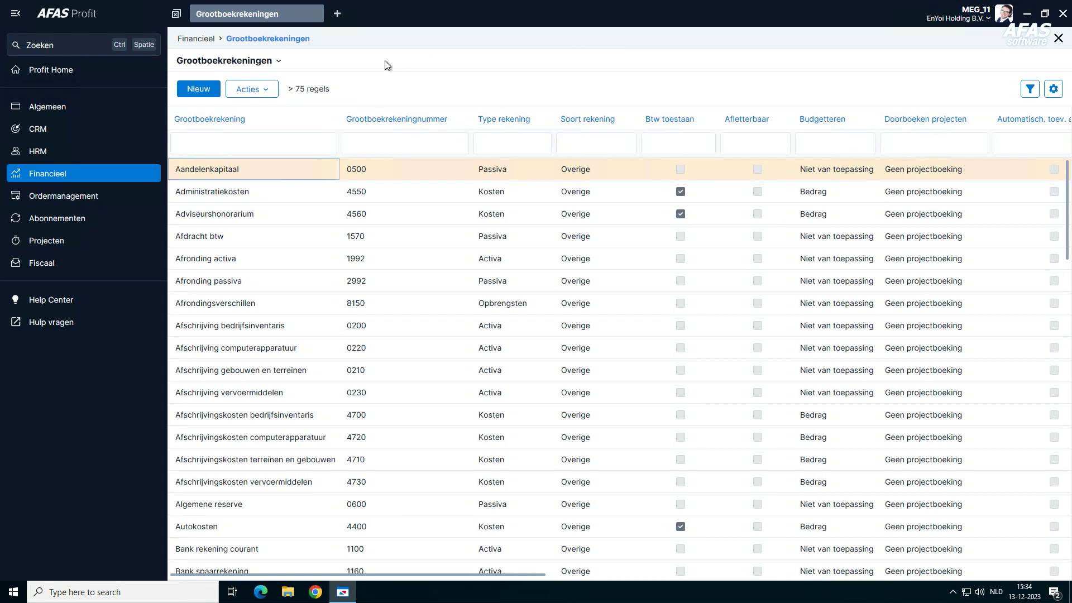
left_click(204, 89)
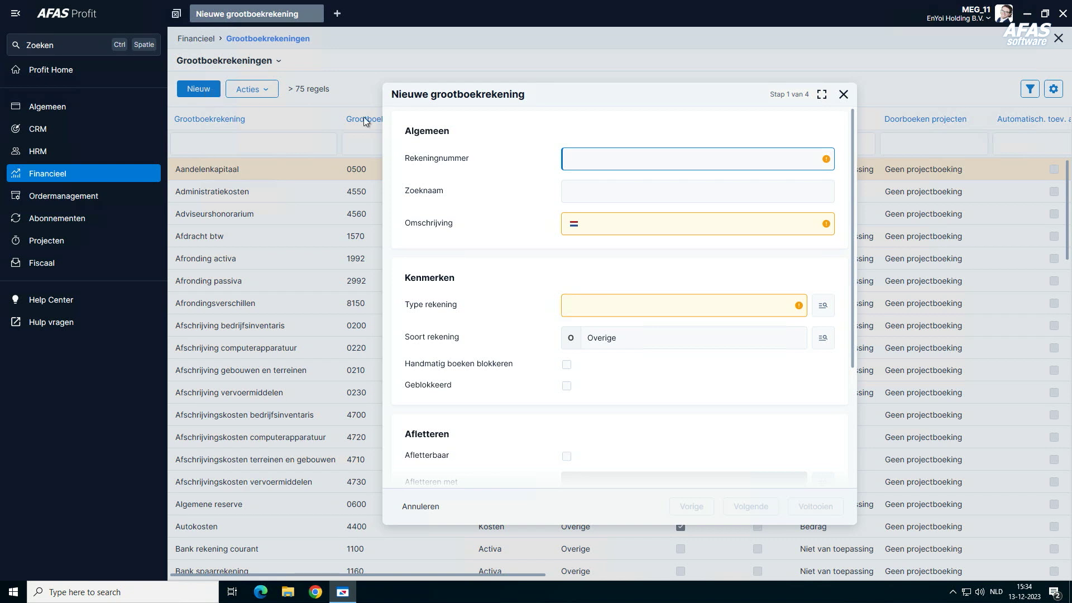
type("1651")
key("Tab")
type("RC")
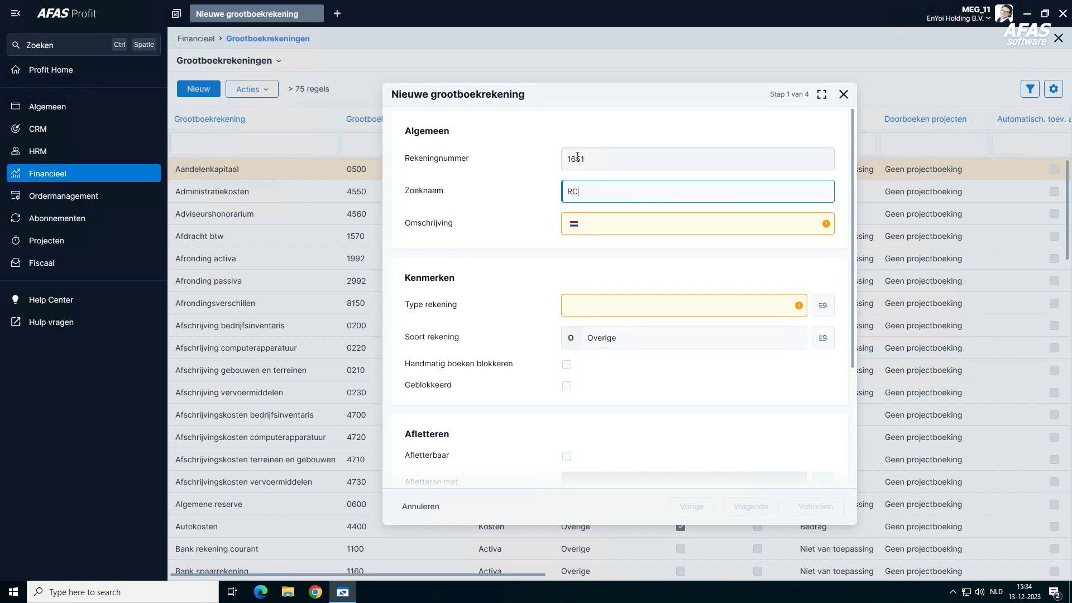
key("Tab")
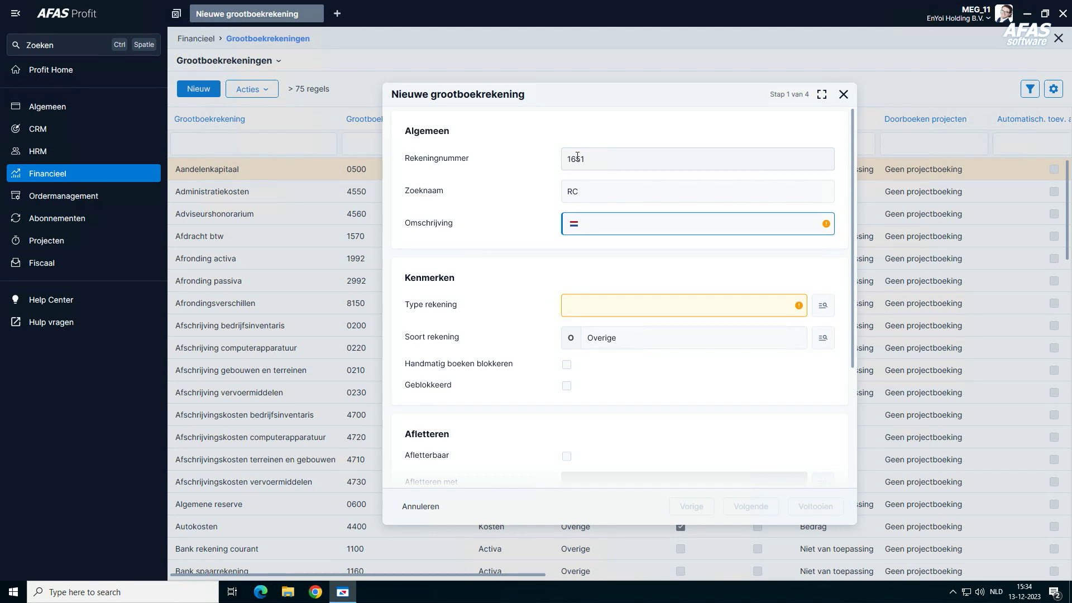
type("Rekening courant Holding / Internet services")
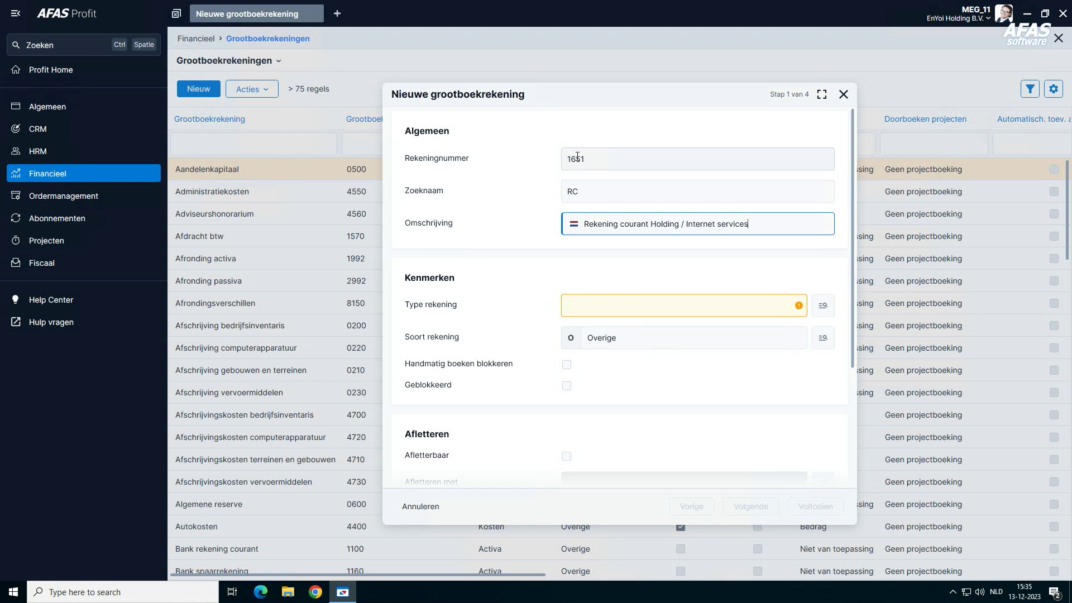
Step: Set the new ledger account's Type rekening to Passiva (code 2)
left_click(824, 308)
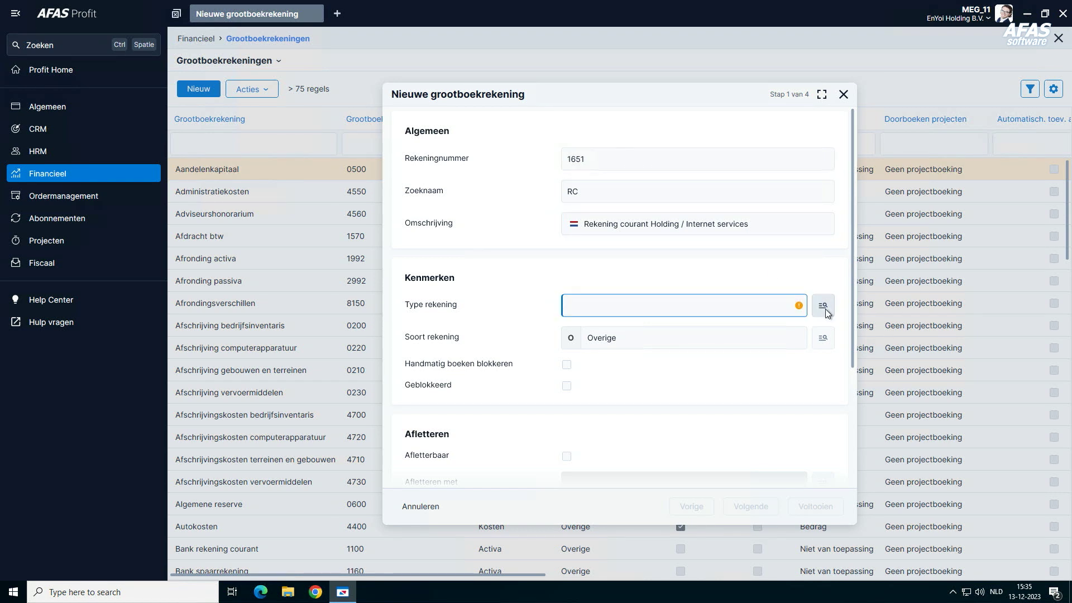
left_click(825, 310)
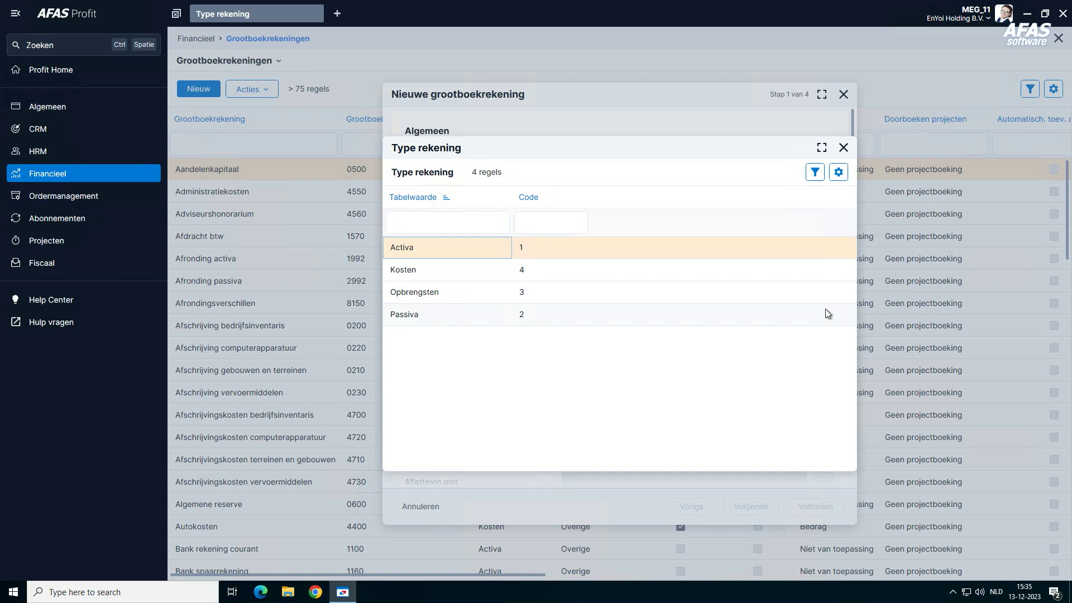
left_click(515, 316)
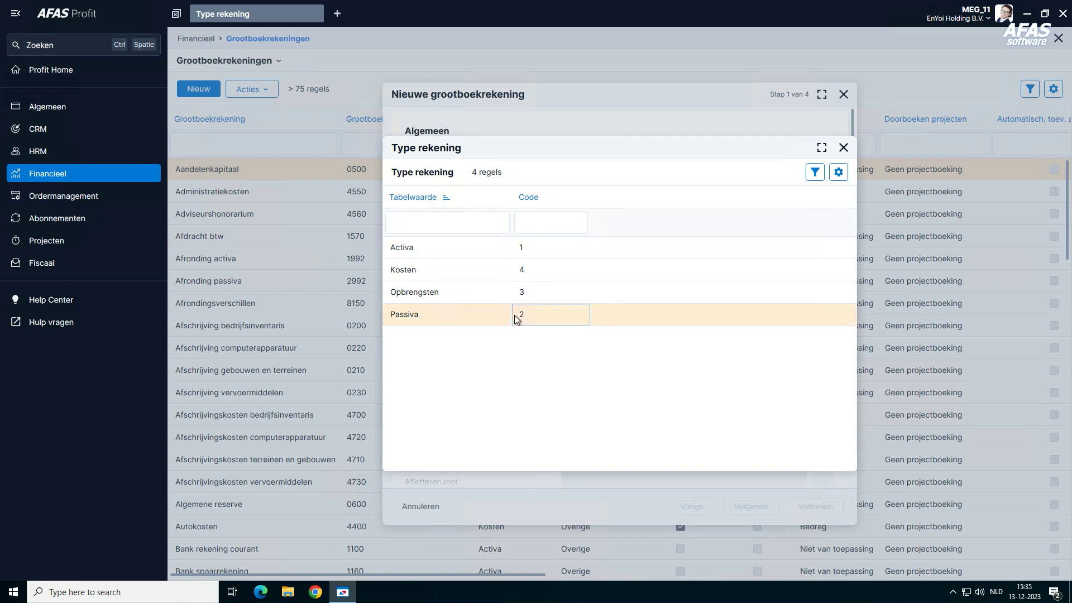
double_click(514, 314)
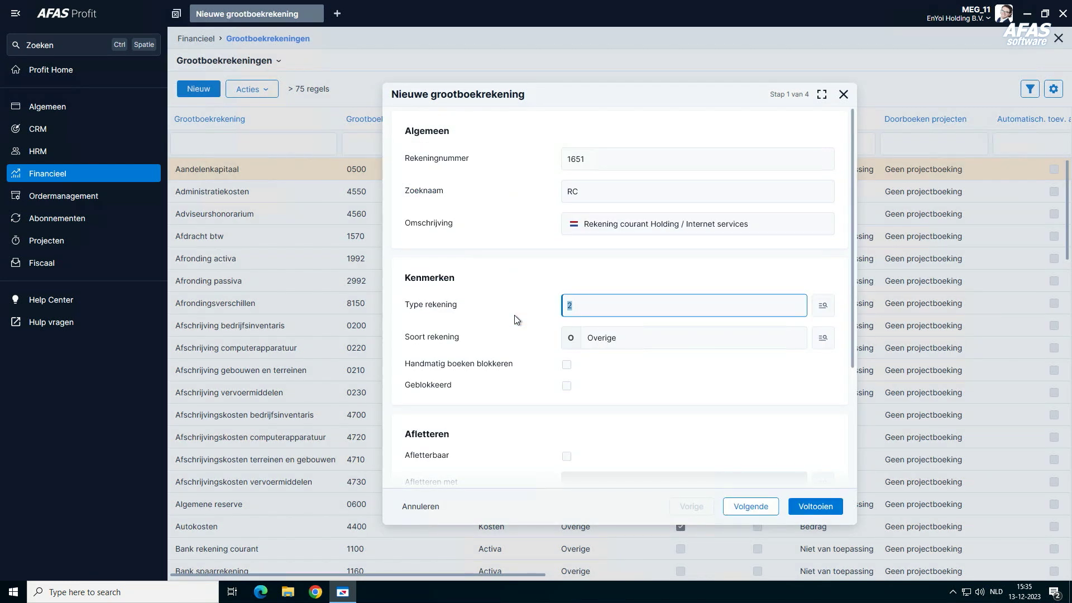
Step: Set the ledger account's Rapportagecockpit to P041101
scroll(514, 315, "down", 3)
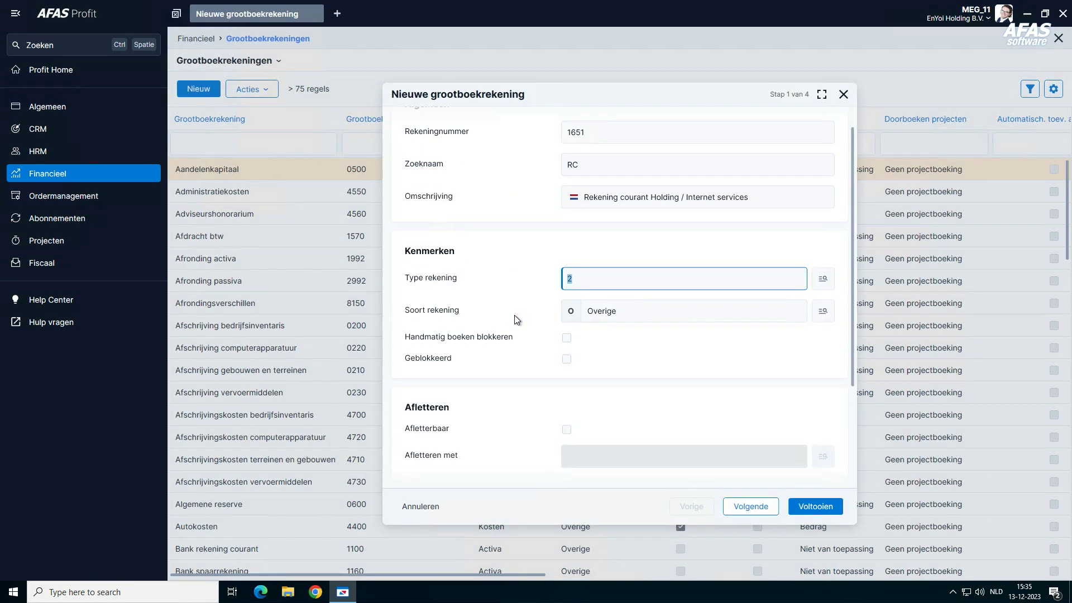
scroll(514, 315, "down", 3)
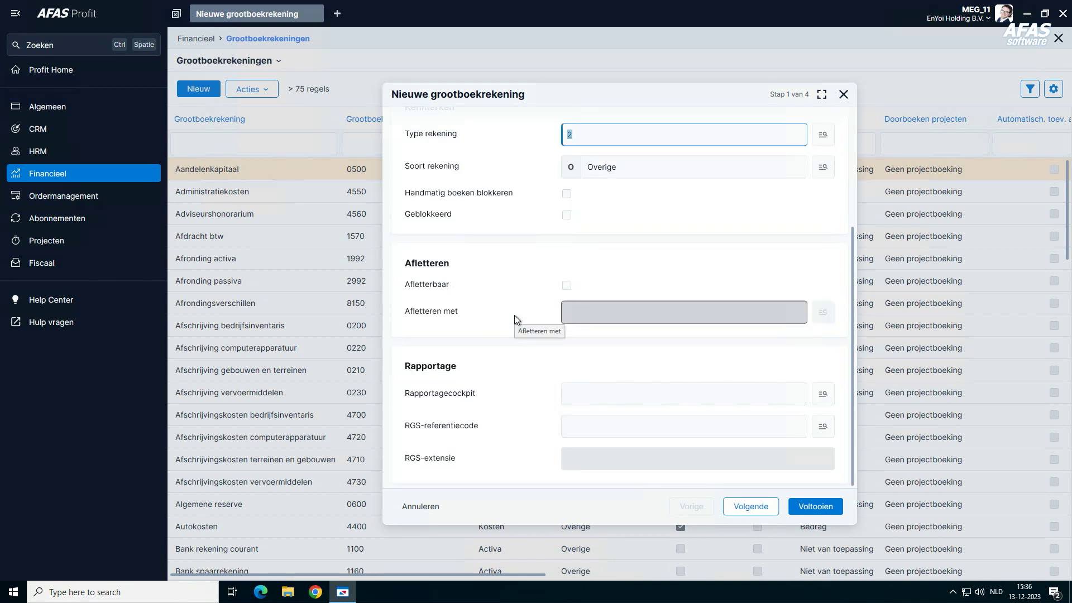
left_click(577, 397)
type("P0411")
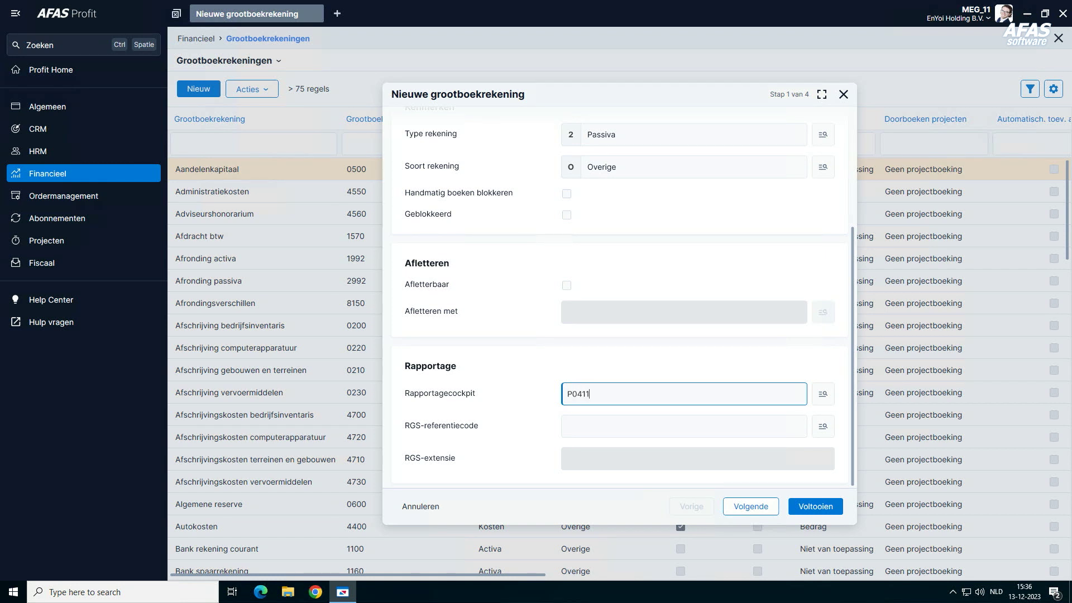
type("01")
key("Tab")
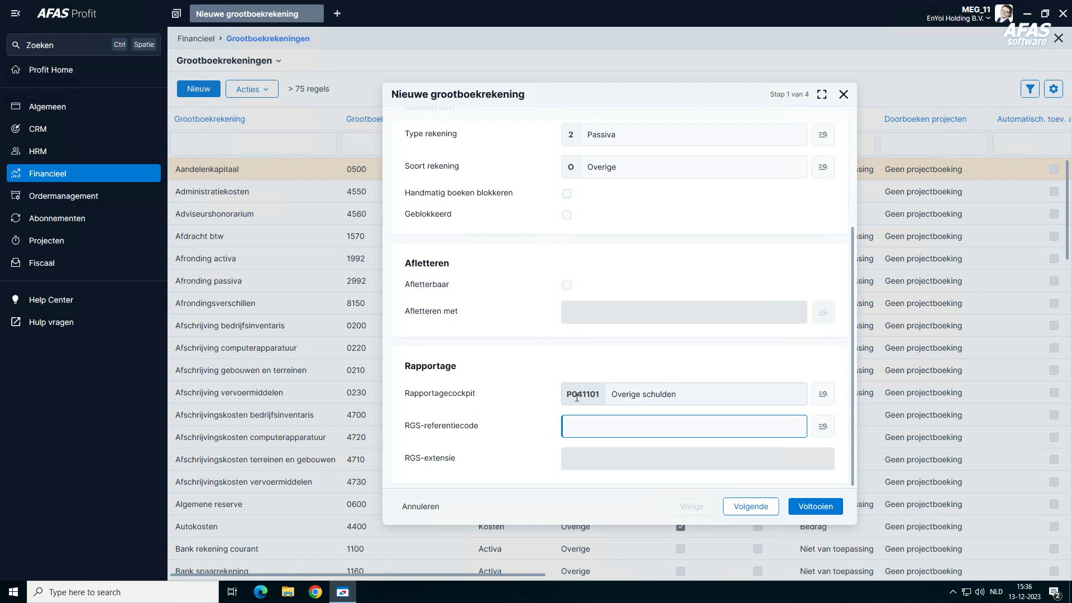
Step: Filter the RGS reference codes by description "groeps" and assign "Rekening-courant groepsmaatschappij 2" to the ledger account
left_click(823, 427)
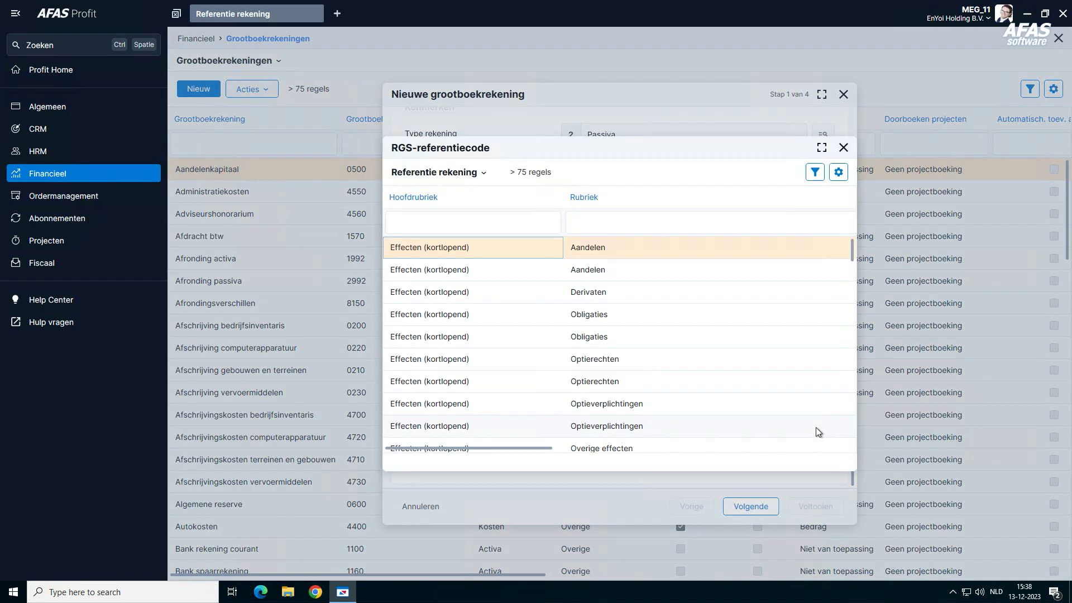
left_click(821, 148)
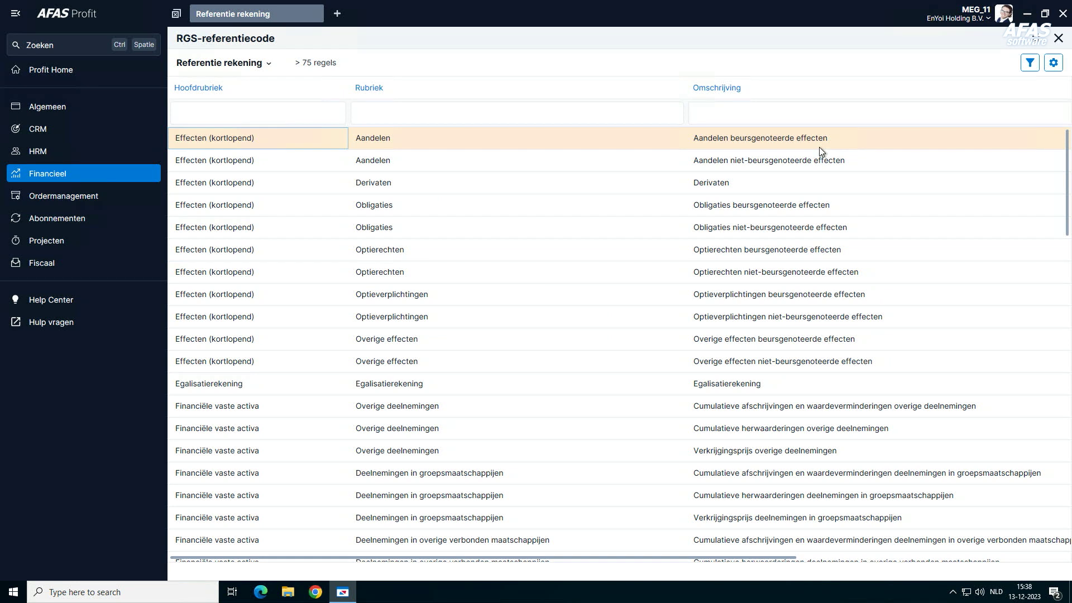
left_click(812, 116)
type("groeps")
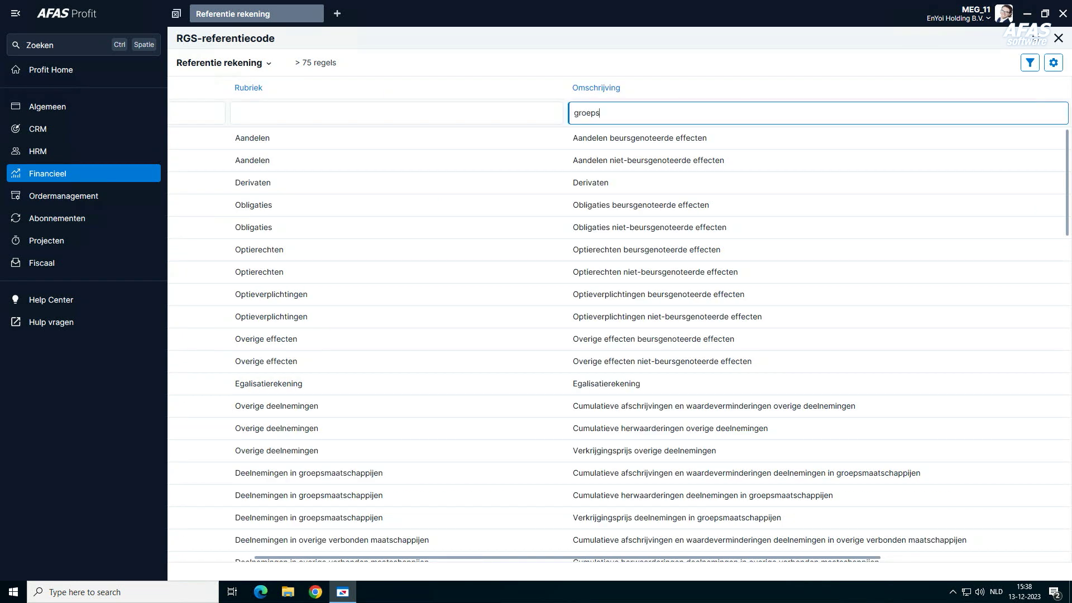
key("Return")
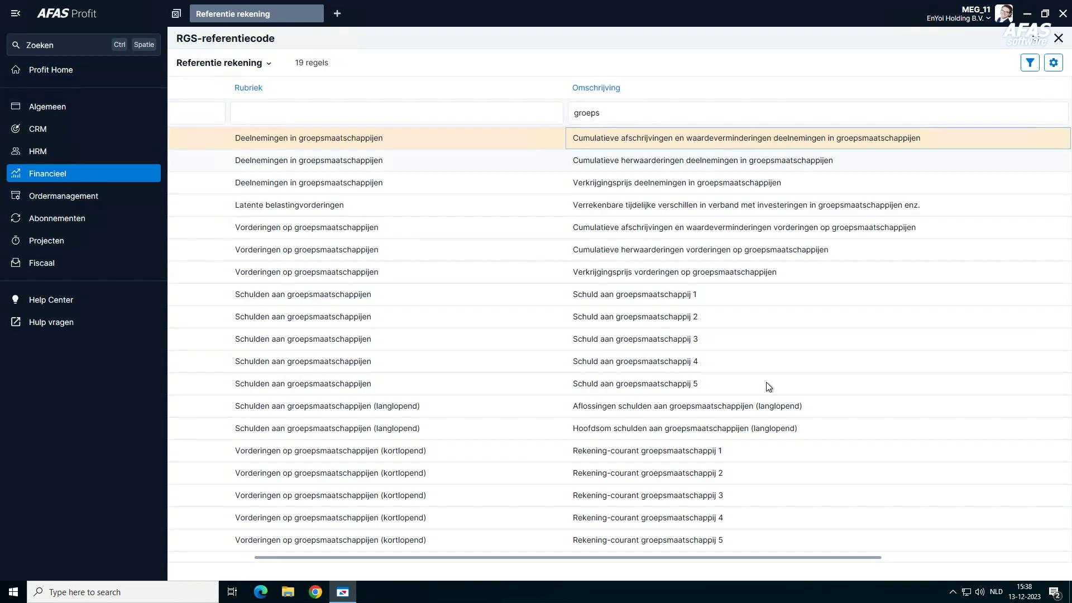
left_click(732, 475)
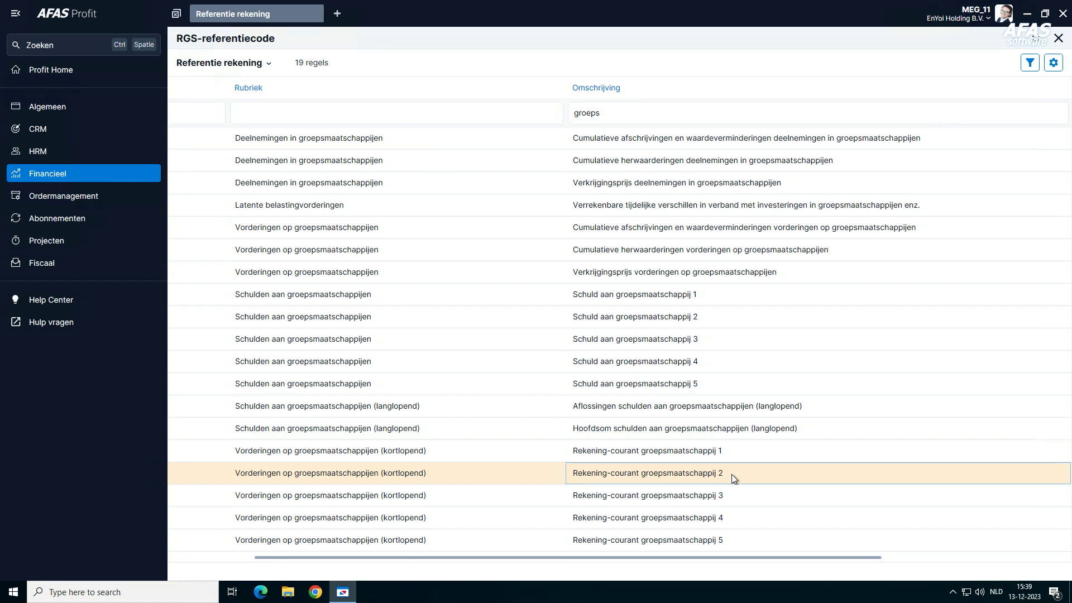
double_click(732, 474)
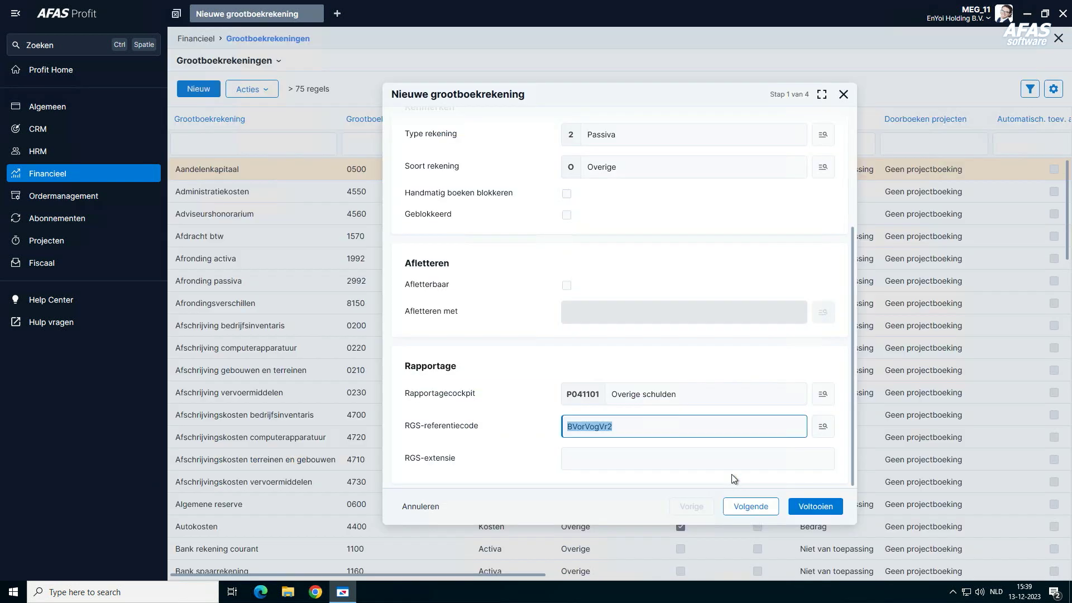
Step: Allow VAT on the ledger account with preferred code "BTW te vorderen (hoog)", then complete the account and close the ledger account list
left_click(751, 507)
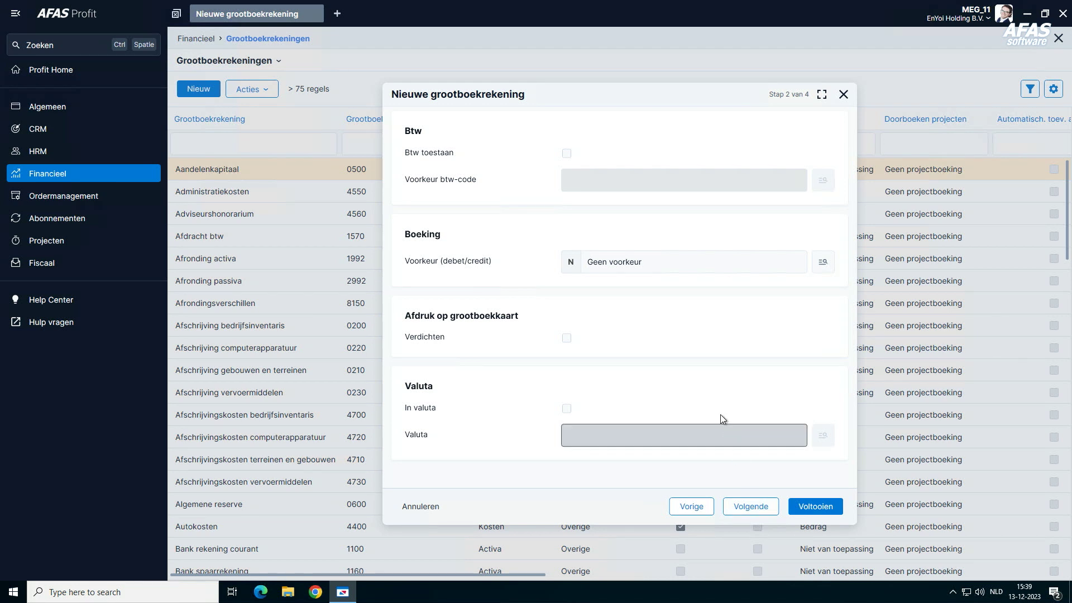
left_click(567, 156)
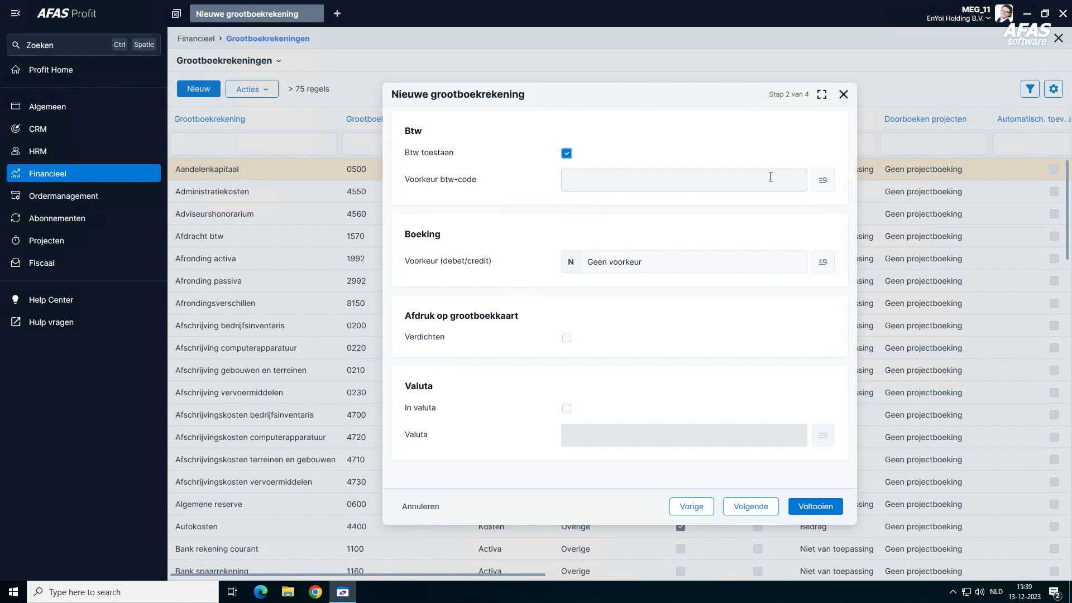
left_click(824, 181)
left_click(520, 356)
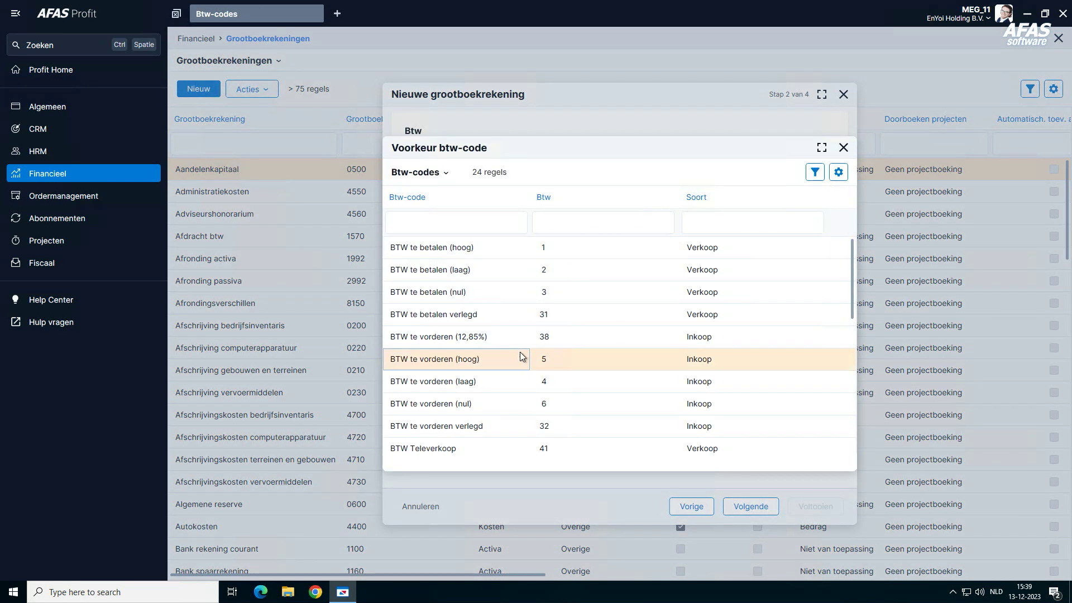
double_click(520, 356)
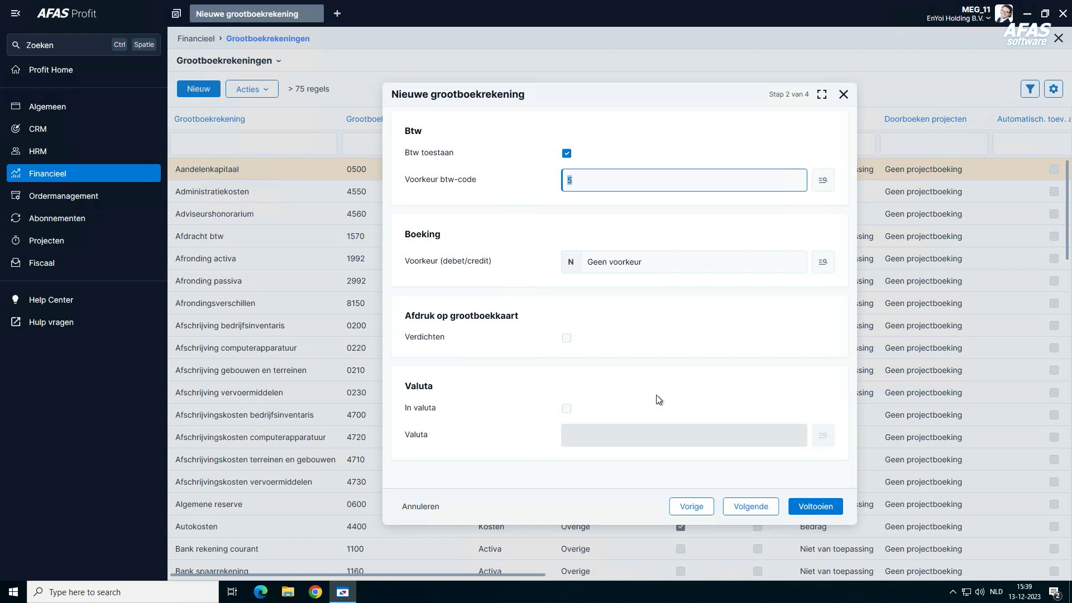
left_click(822, 508)
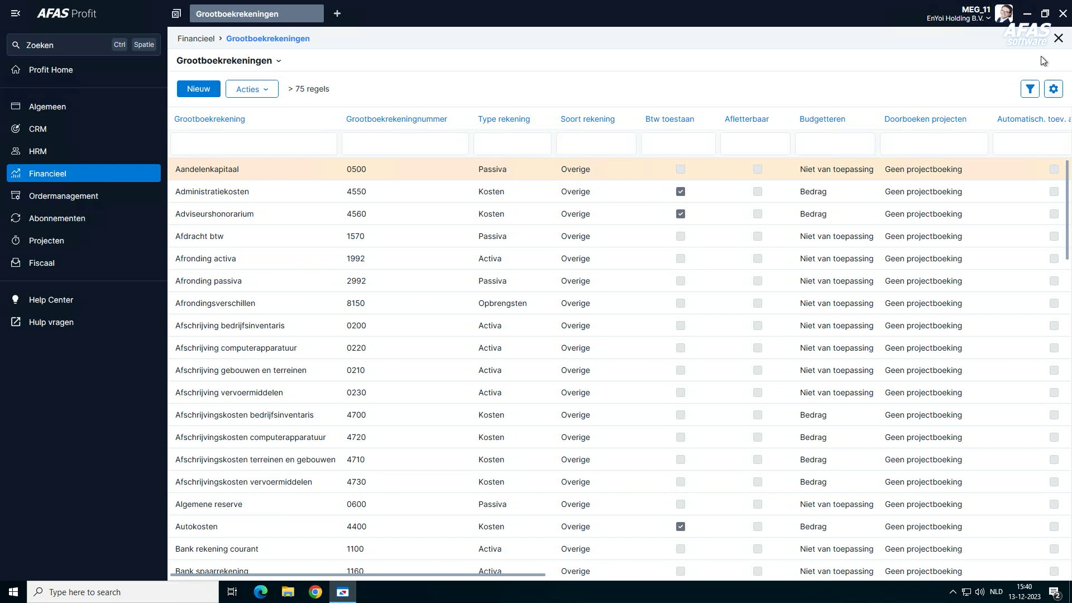
left_click(1058, 39)
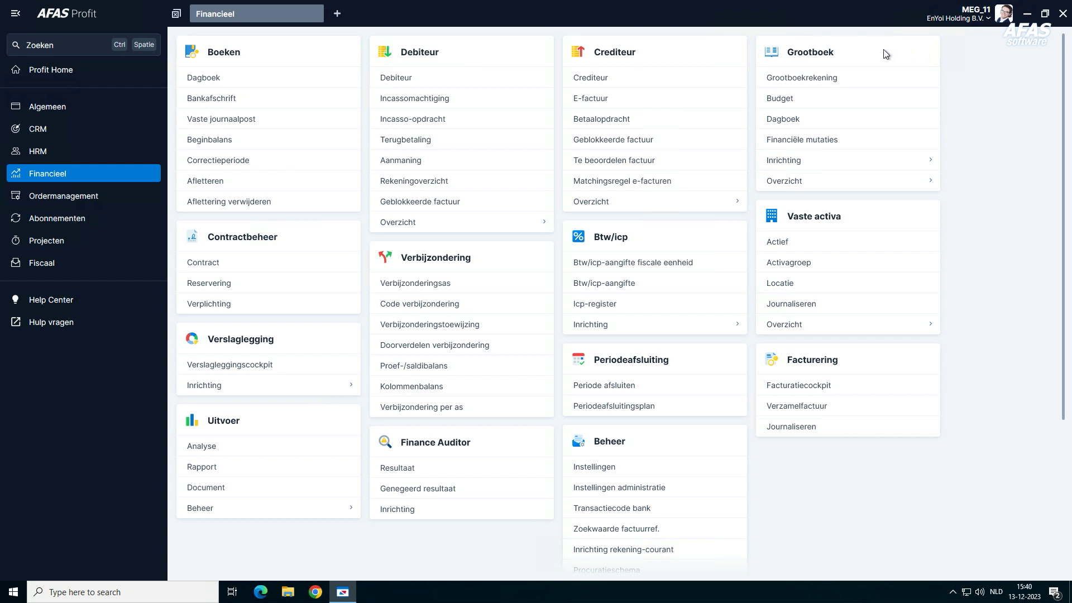
Step: Check the list of general ledger journals (Dagboeken) for a Rekening Courant journal
left_click(828, 119)
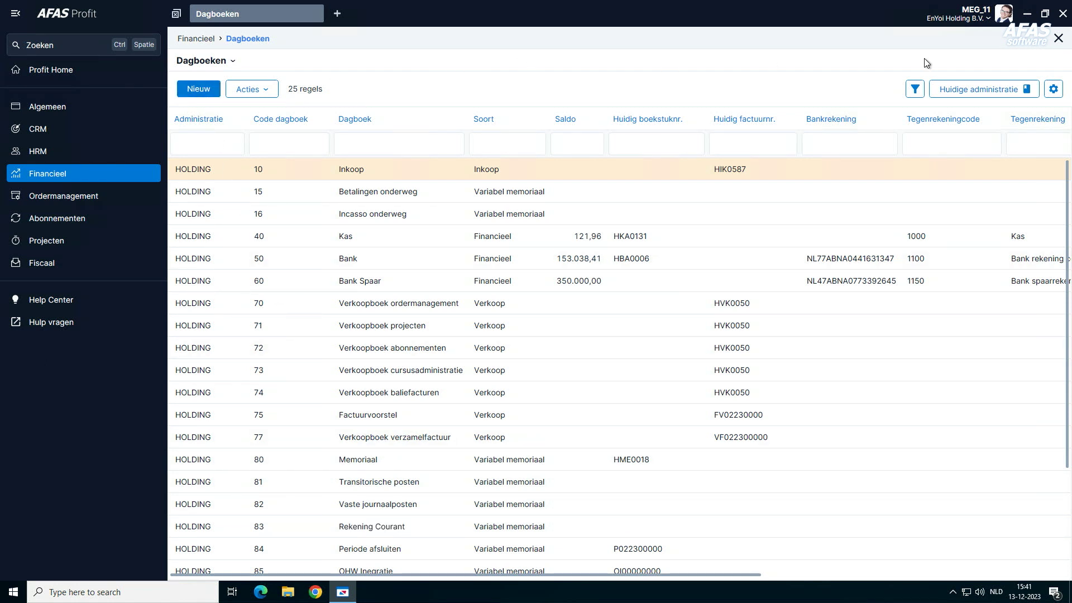
left_click(1058, 38)
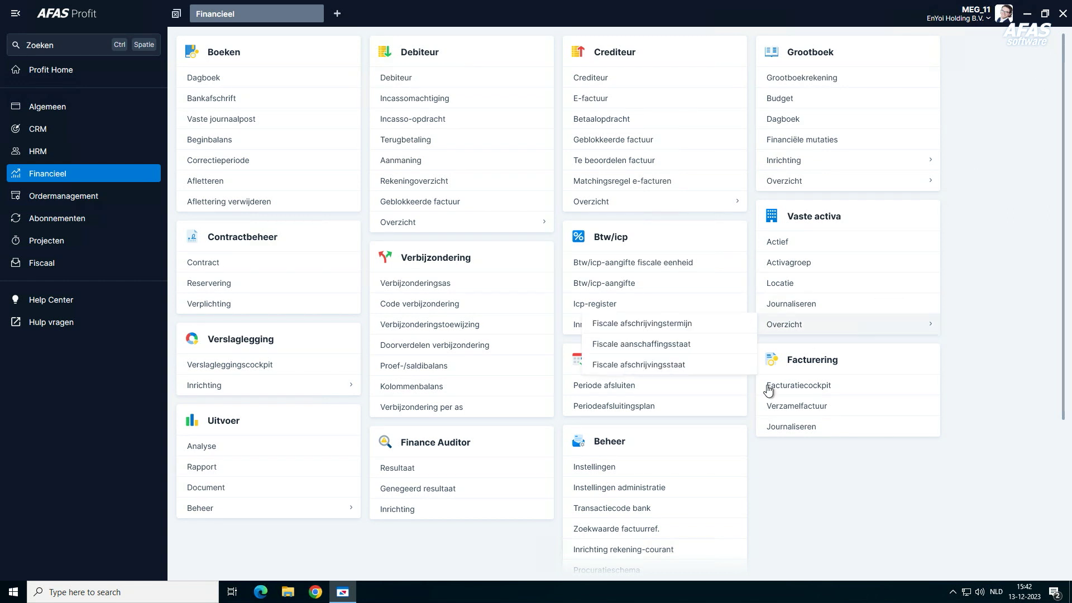
Step: Start a new Inrichting rekening-courant record with HOLDING as source administration and 1651 as its ledger account
left_click(674, 550)
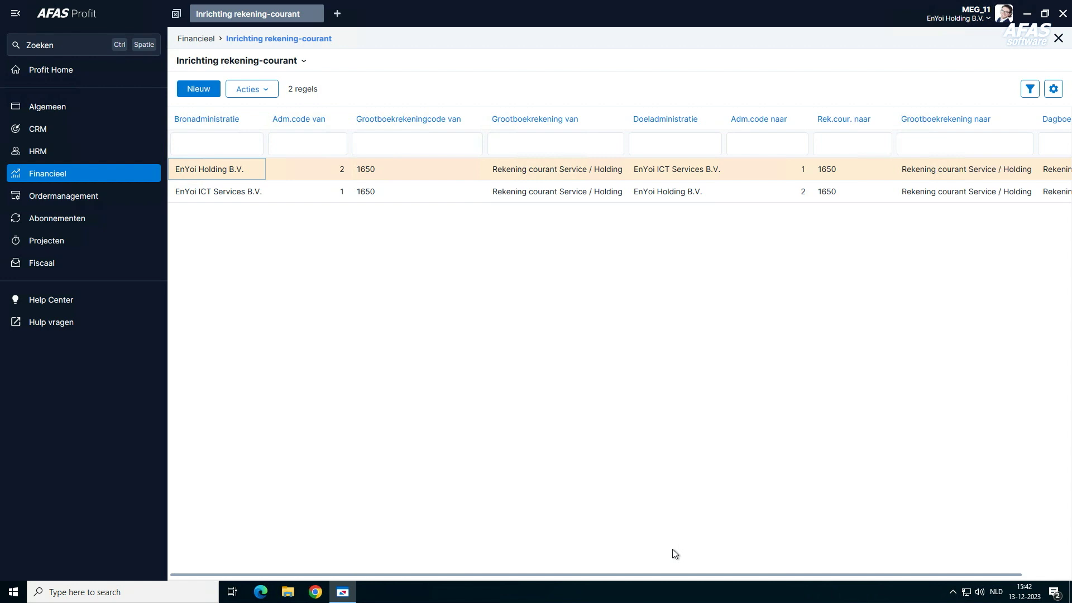
left_click(201, 90)
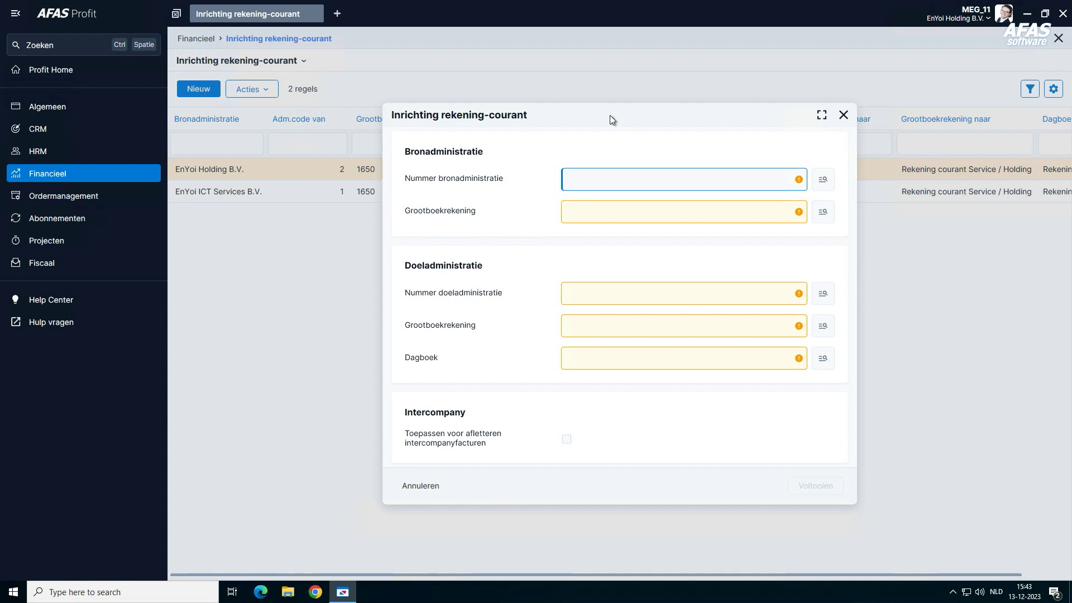
left_click(824, 179)
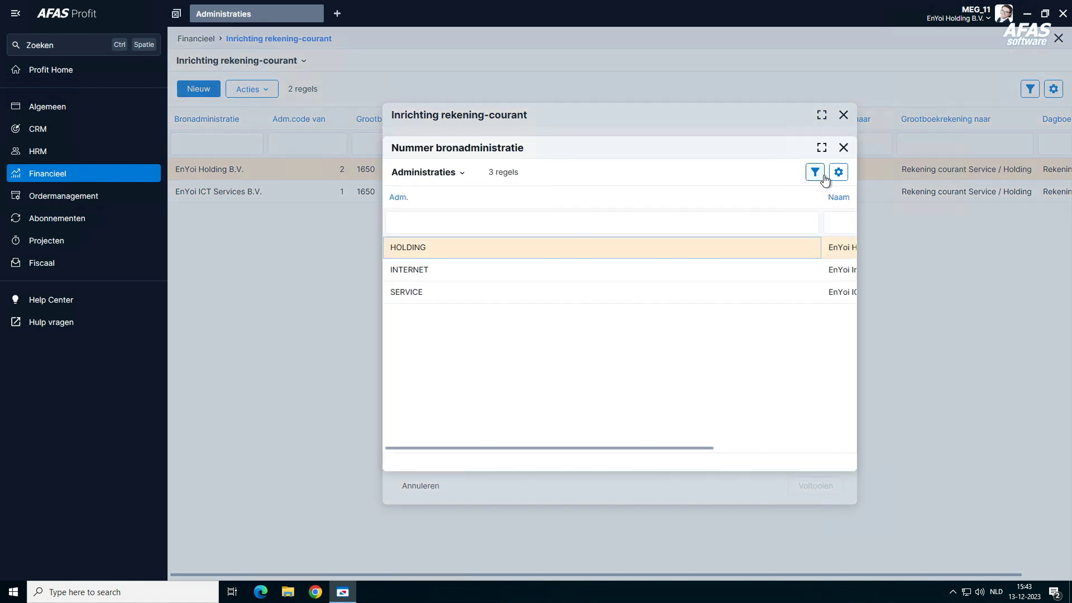
double_click(496, 247)
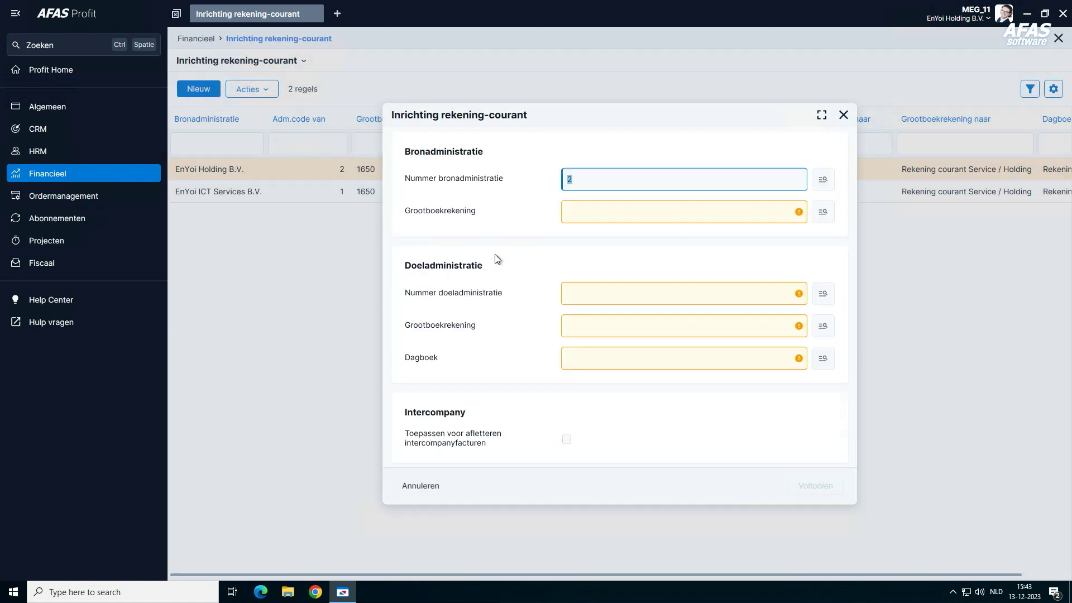
left_click(587, 215)
type("1651")
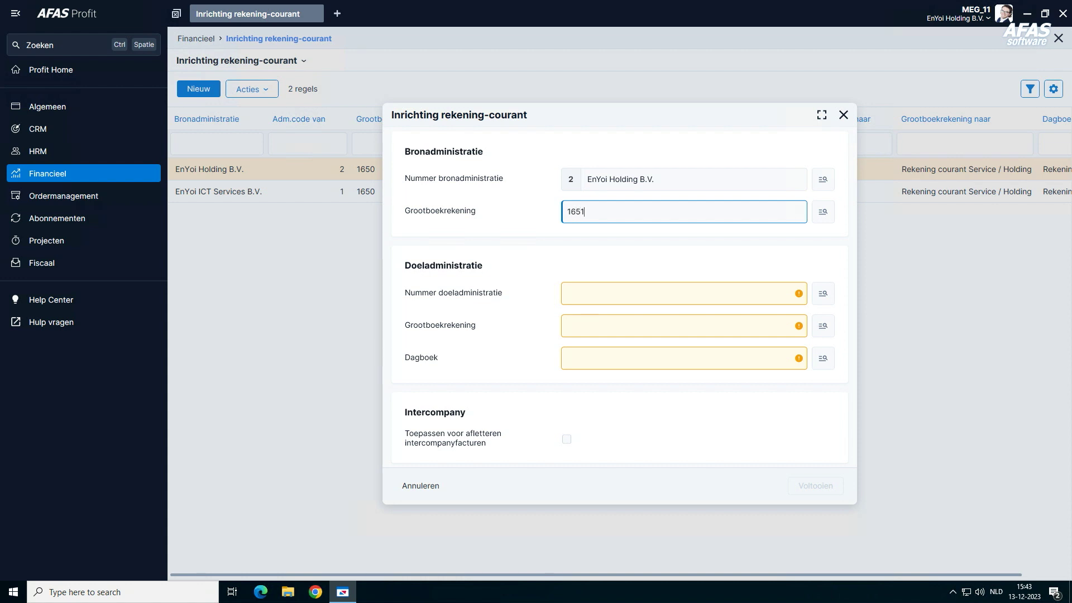
key("Tab")
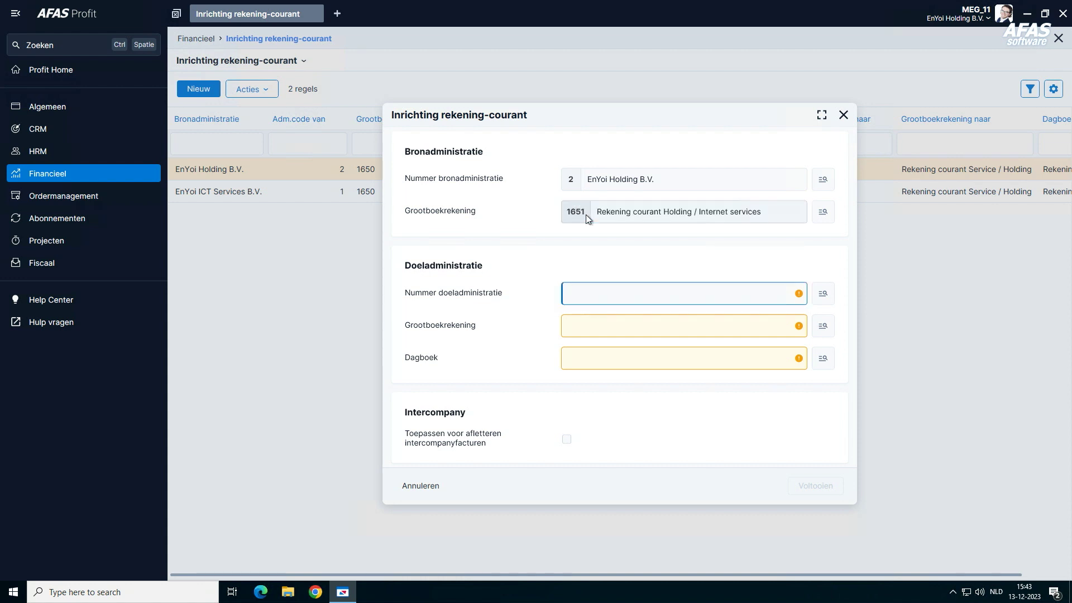
Step: Select INTERNET as the target administration (Nummer doeladministratie) in the current-account setup
left_click(823, 295)
left_click(693, 269)
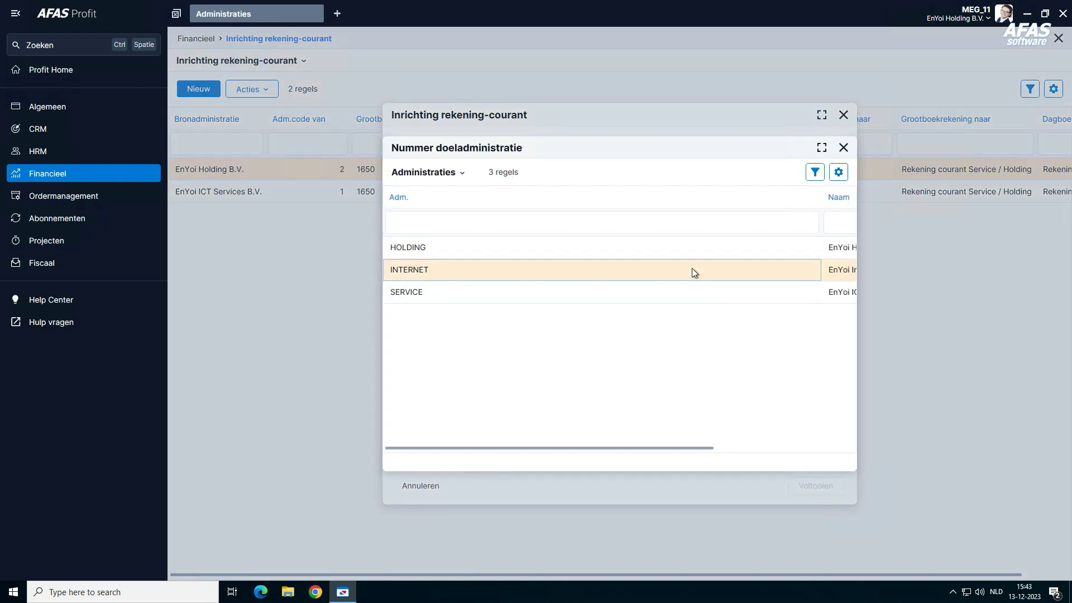
double_click(691, 270)
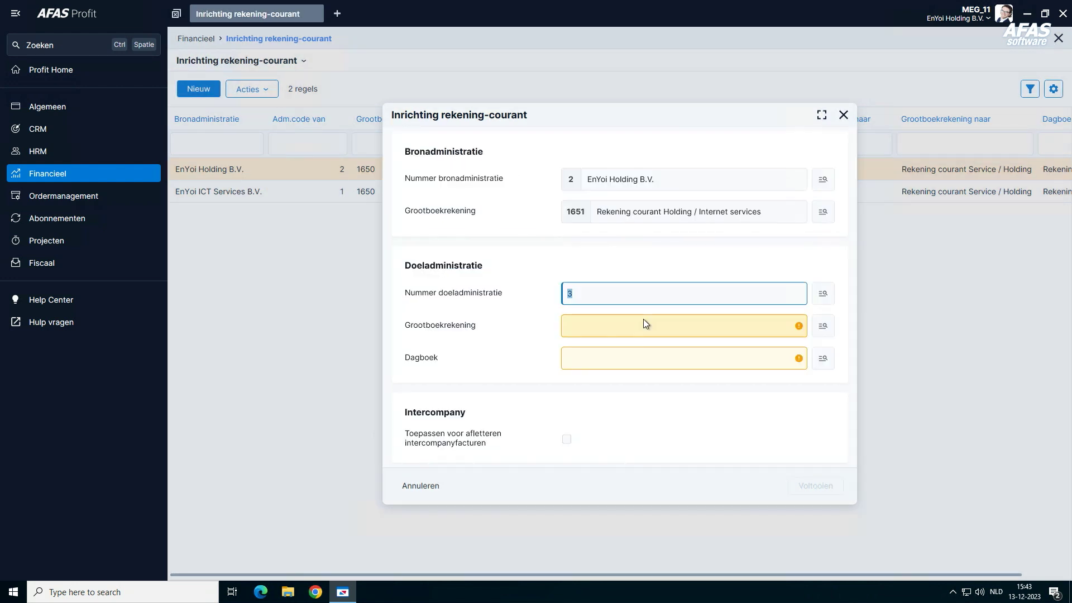
Step: Set the target ledger account to 1651 with journal 83 Rekening Courant, enable intercompany invoice matching (afletteren intercompanyfacturen), and complete the record
left_click(643, 324)
type("1651")
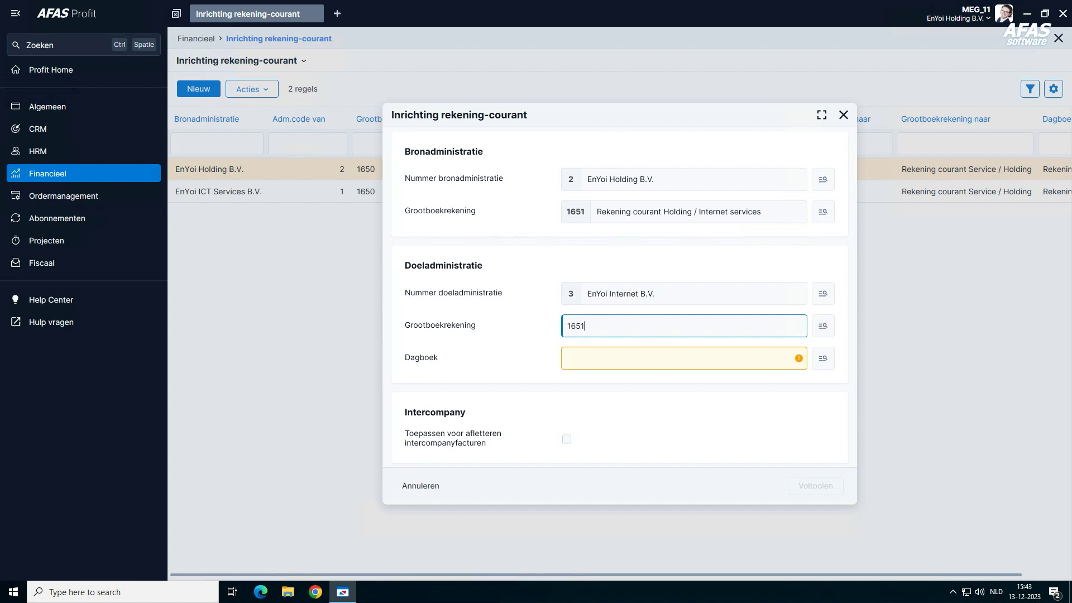
key("Tab")
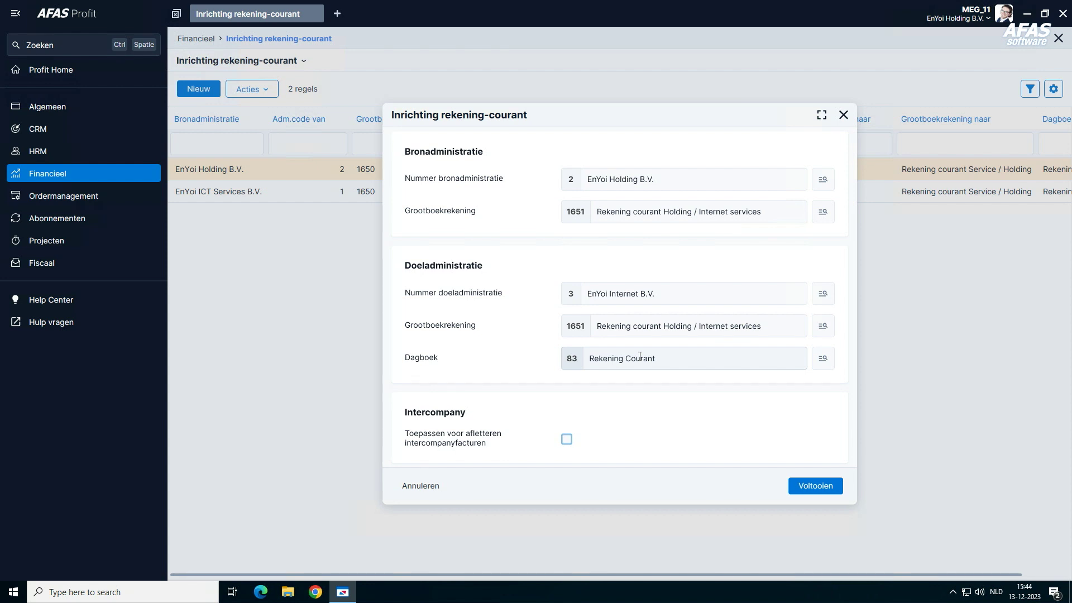
left_click(566, 440)
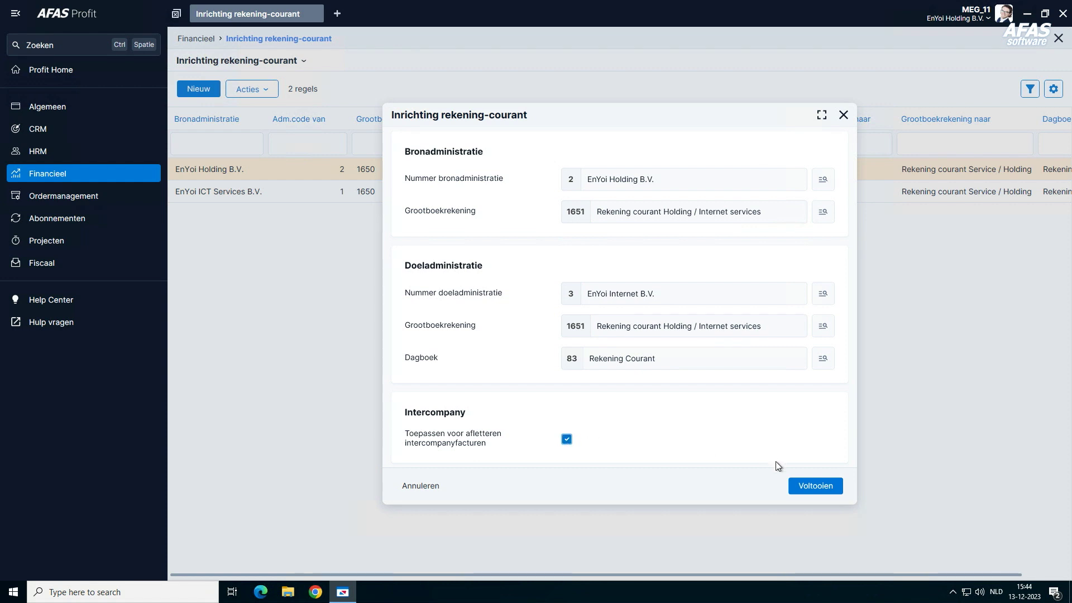
left_click(815, 487)
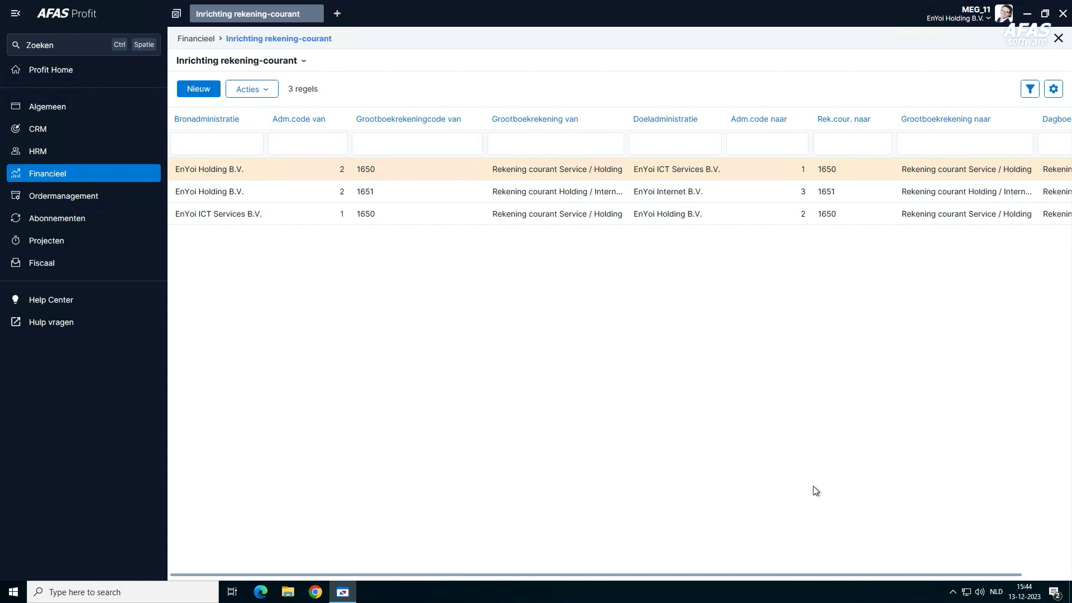
Step: Start a new current-account record with source administration 3 (EnYoi Internet B.V.) and source ledger account 1651
left_click(214, 90)
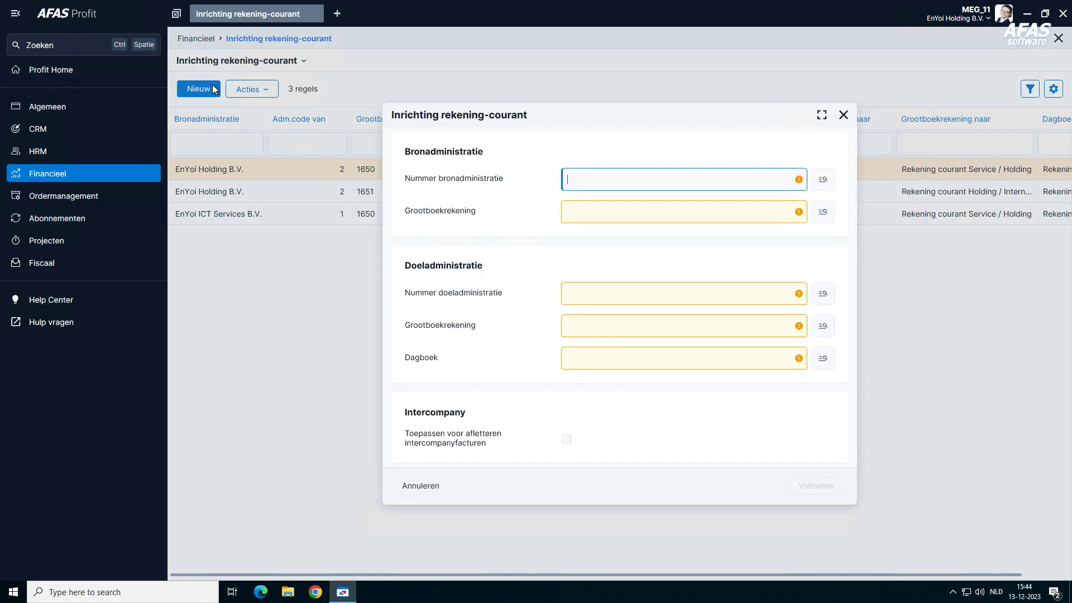
type("3")
key("Tab")
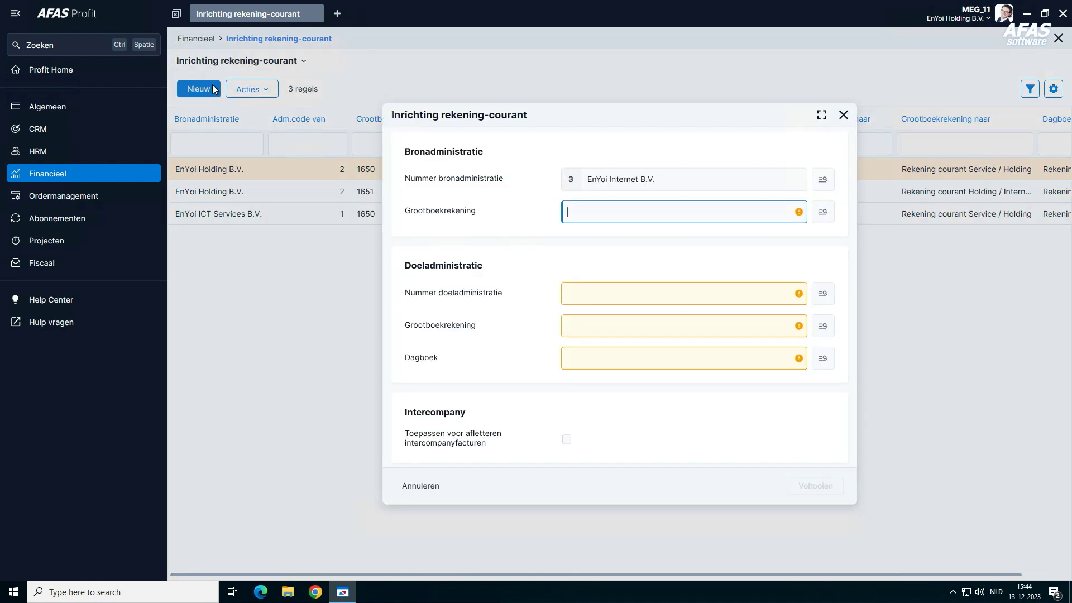
type("1651")
key("Tab")
Step: Set target administration 2 (EnYoi Holding B.V.), ledger account 1651 and journal 83, enable intercompany invoice matching, and complete the reverse relation
key("Tab")
type("1651")
key("Tab")
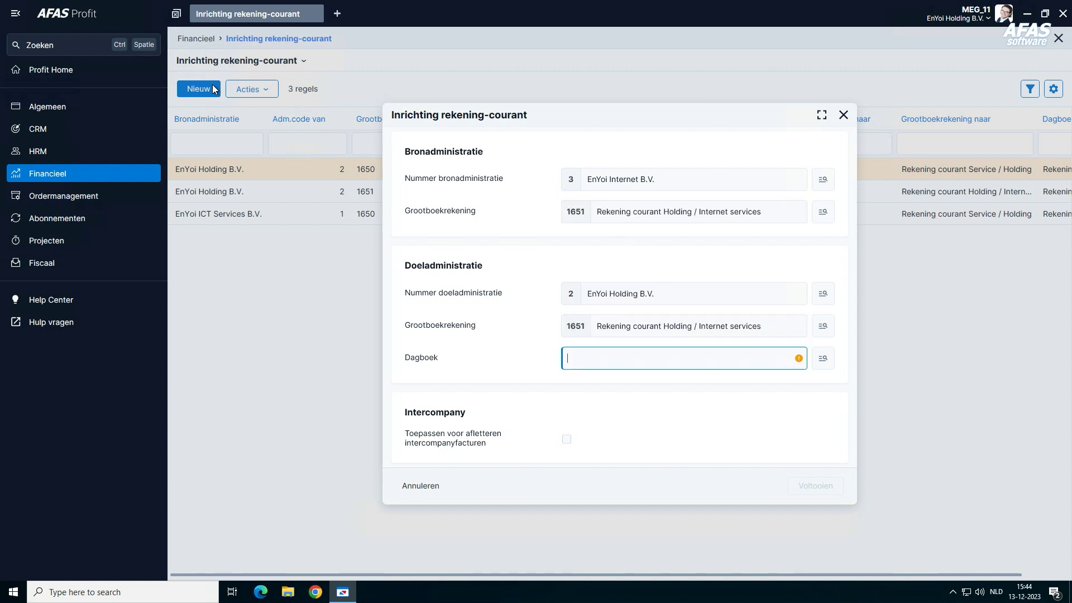
type("83")
key("Tab")
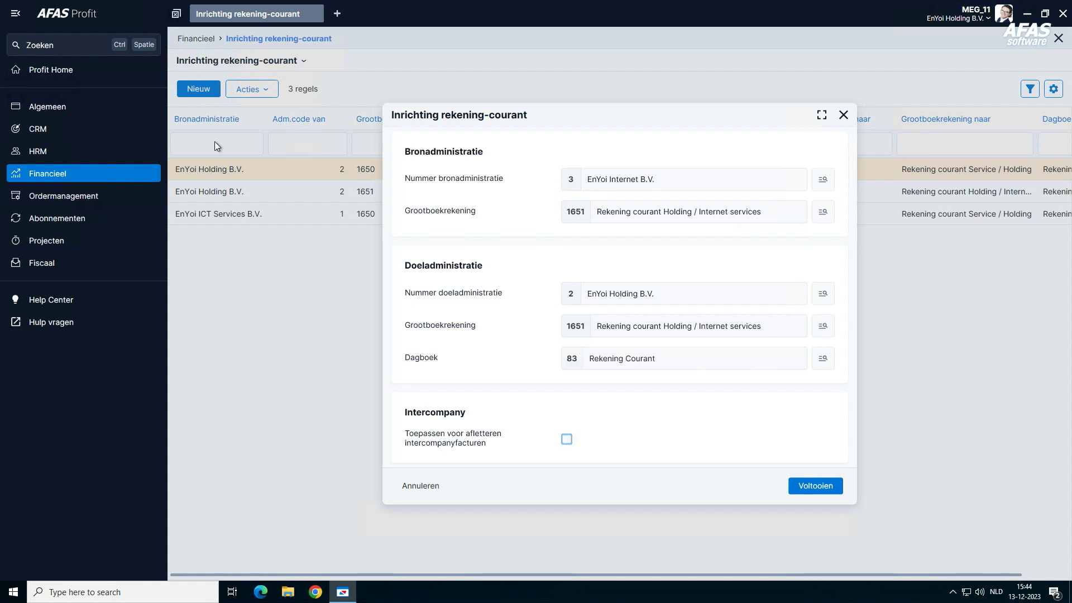
left_click(566, 439)
left_click(833, 490)
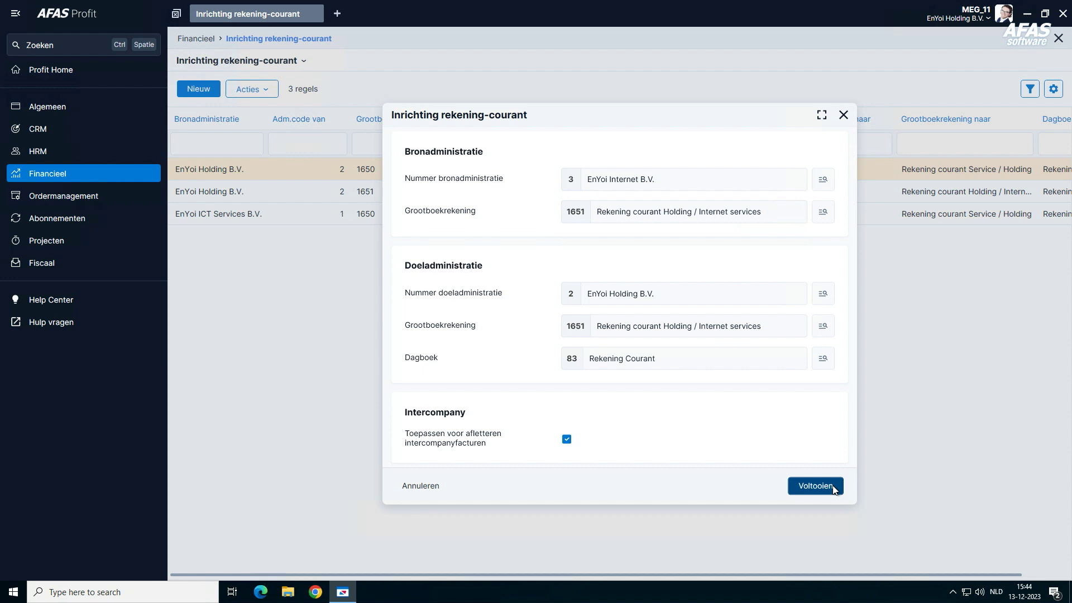